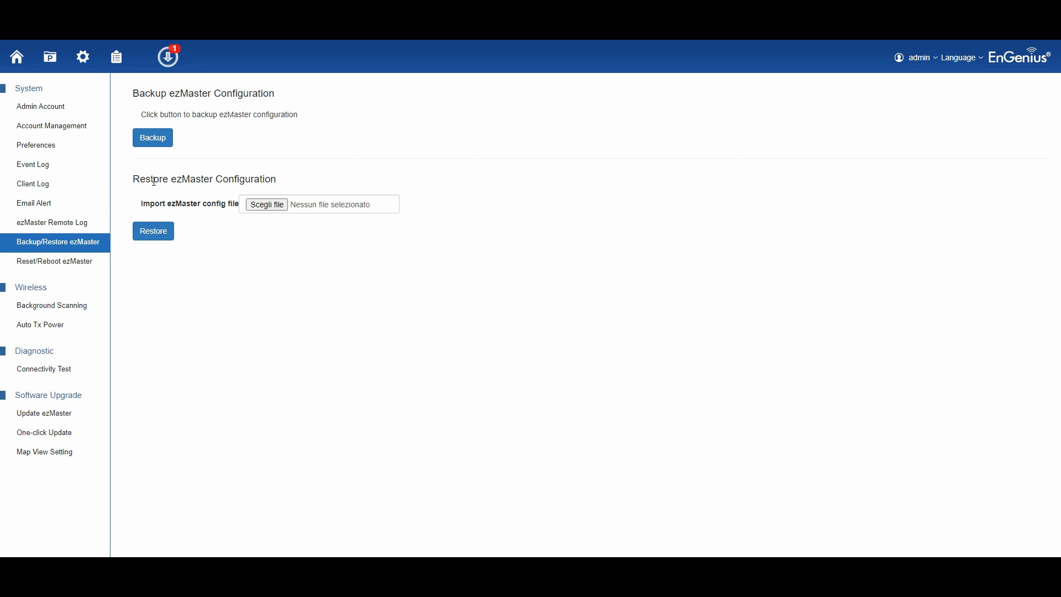
- Start a configuration backup and show the Device Inventory list of 11 claimed devices
left_click(155, 139)
left_click(114, 57)
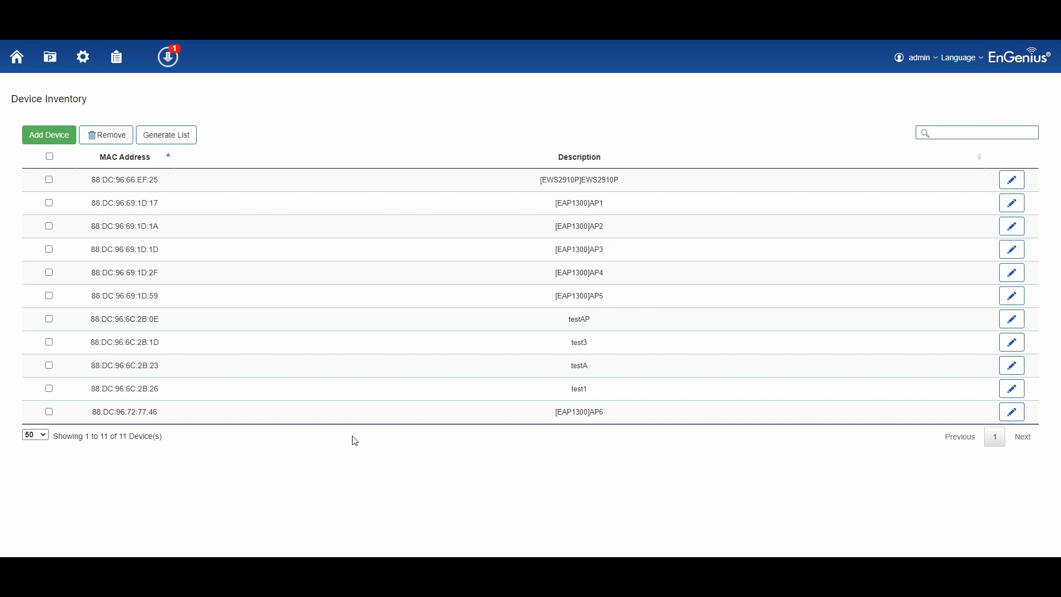
- Start Add Device, return to the home dashboard and highlight the ezMaster version 1.0.43
left_click(65, 141)
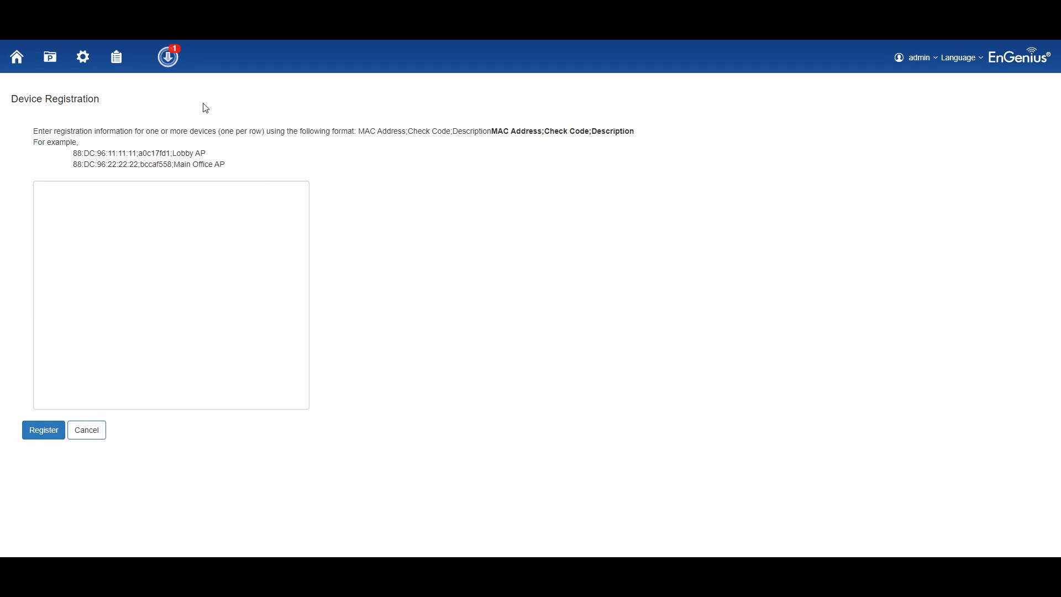
left_click(24, 59)
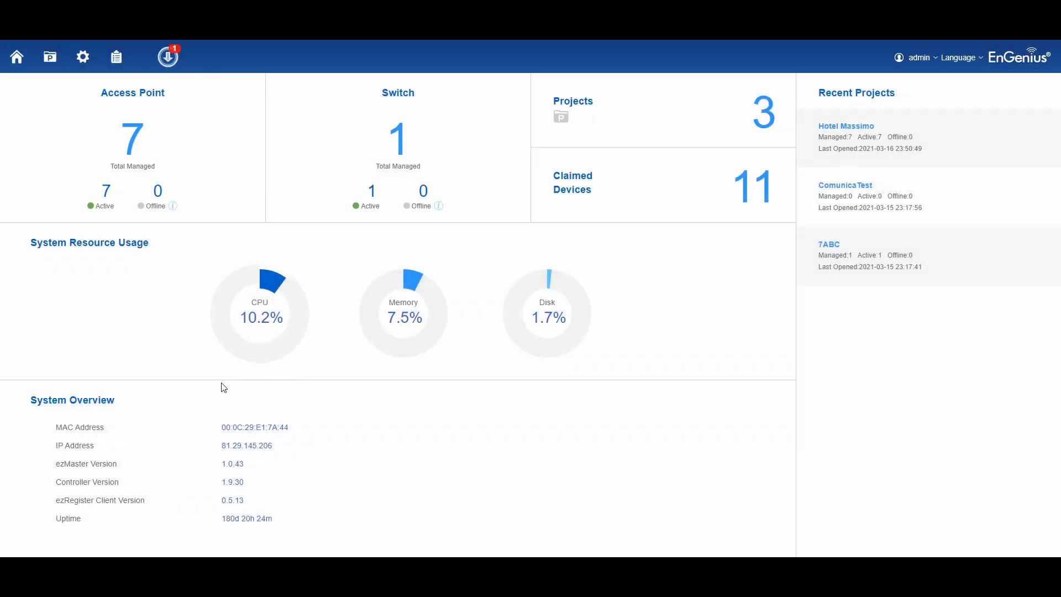
left_click_drag(57, 464, 248, 467)
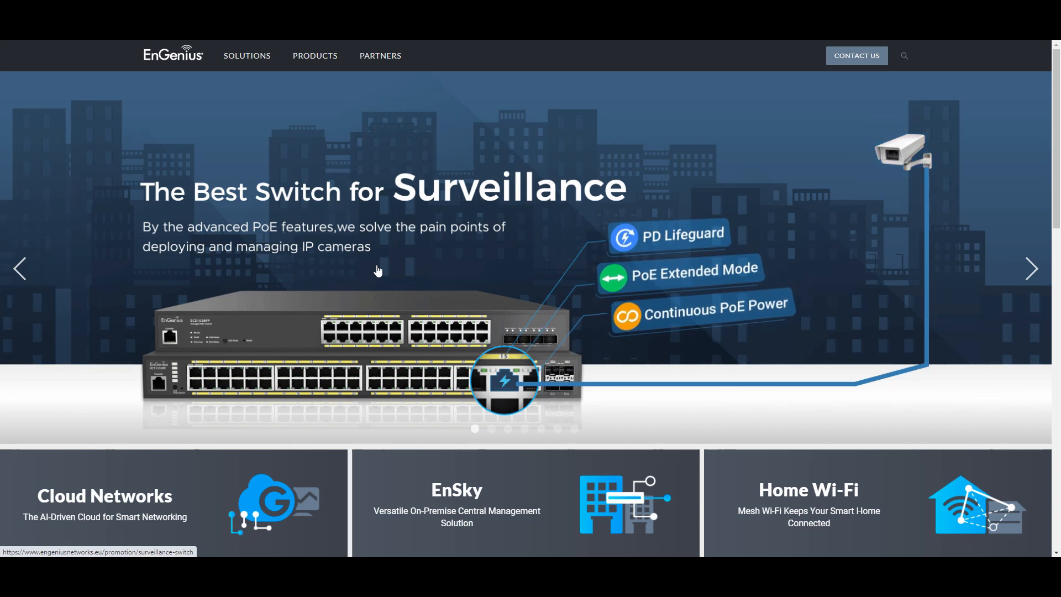
- Go to the Download Center from the EnGenius website footer
scroll(586, 310, "down", 20)
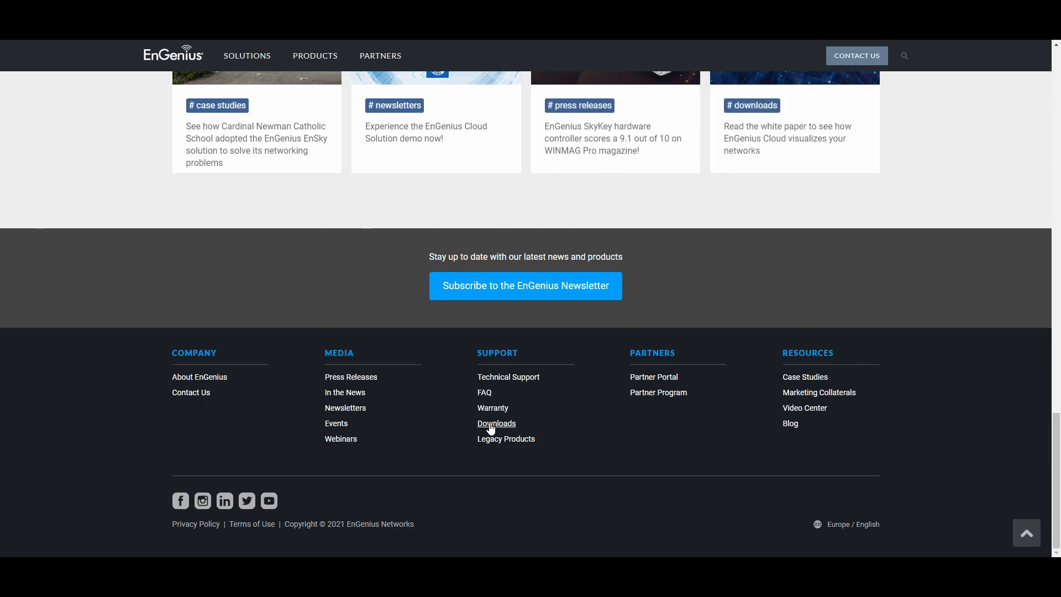
left_click_drag(499, 423, 533, 429)
left_click(533, 423)
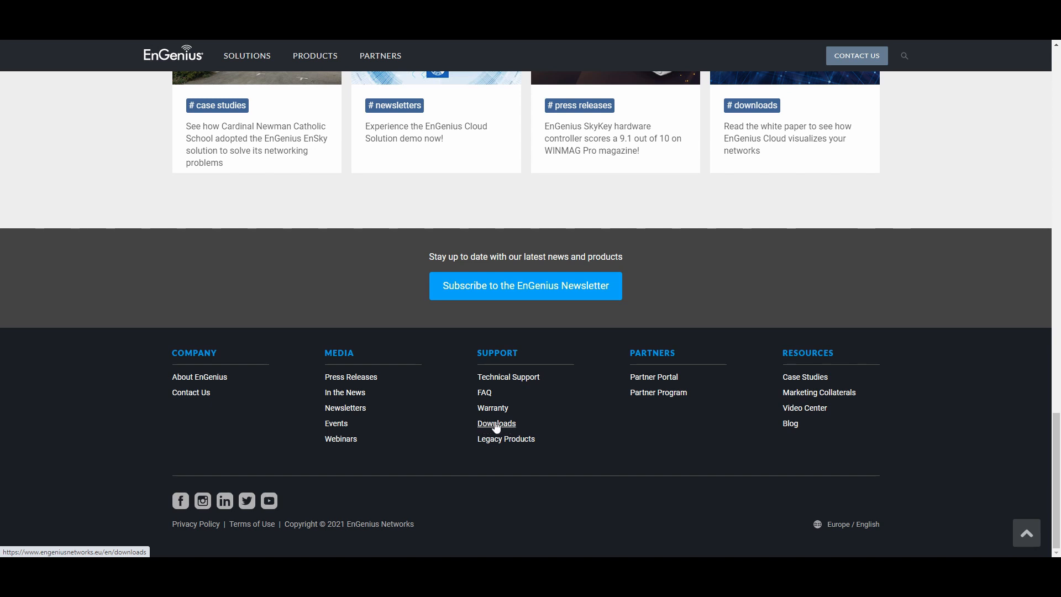
left_click(496, 424)
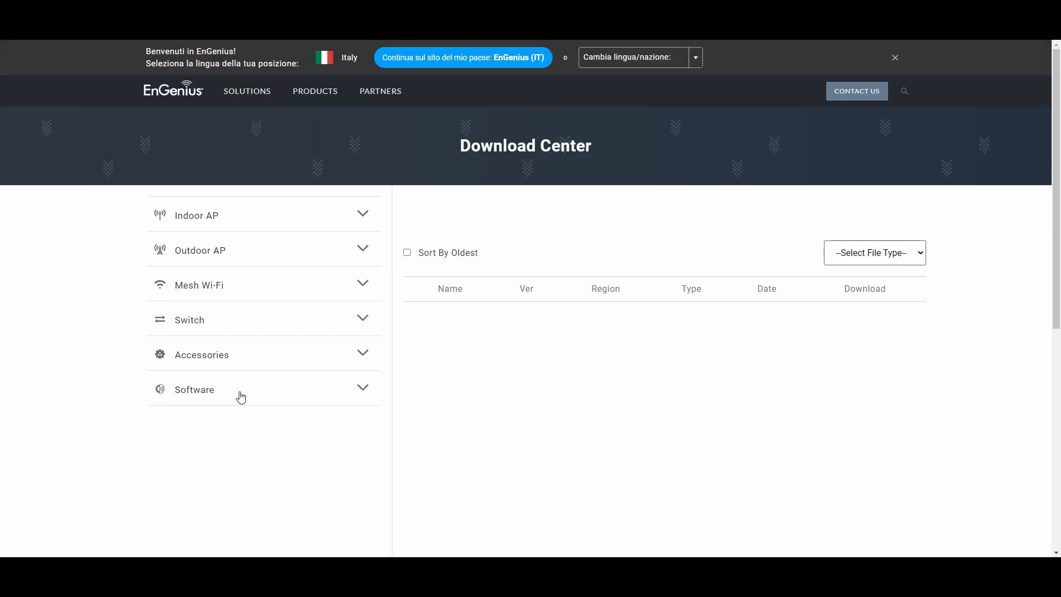
- Download the ezMaster v1.0.59 VM-update zip from the Software > ezMaster list
left_click(241, 397)
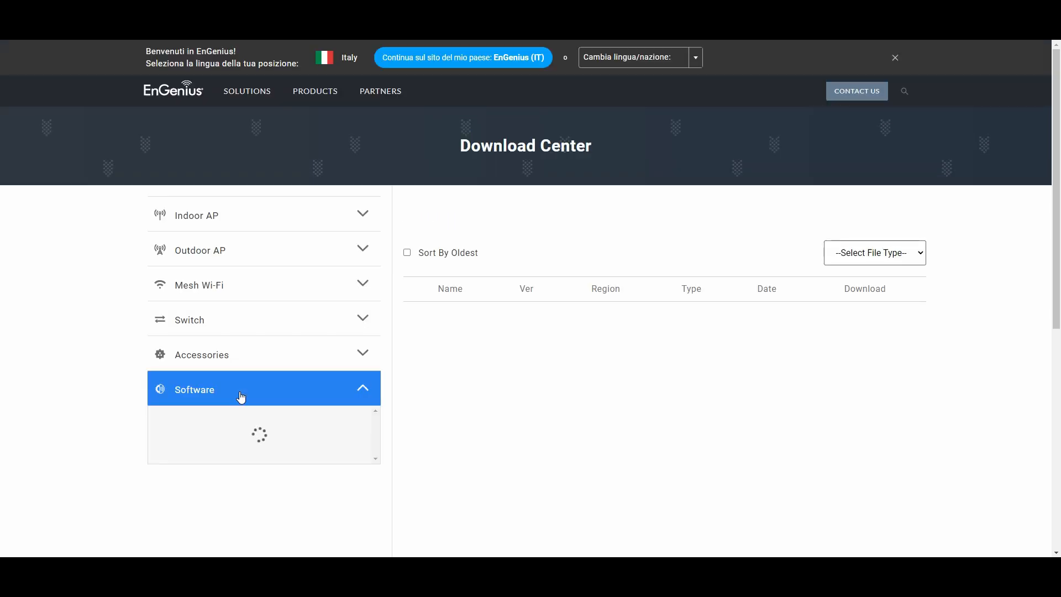
left_click(199, 418)
scroll(689, 311, "down", 2)
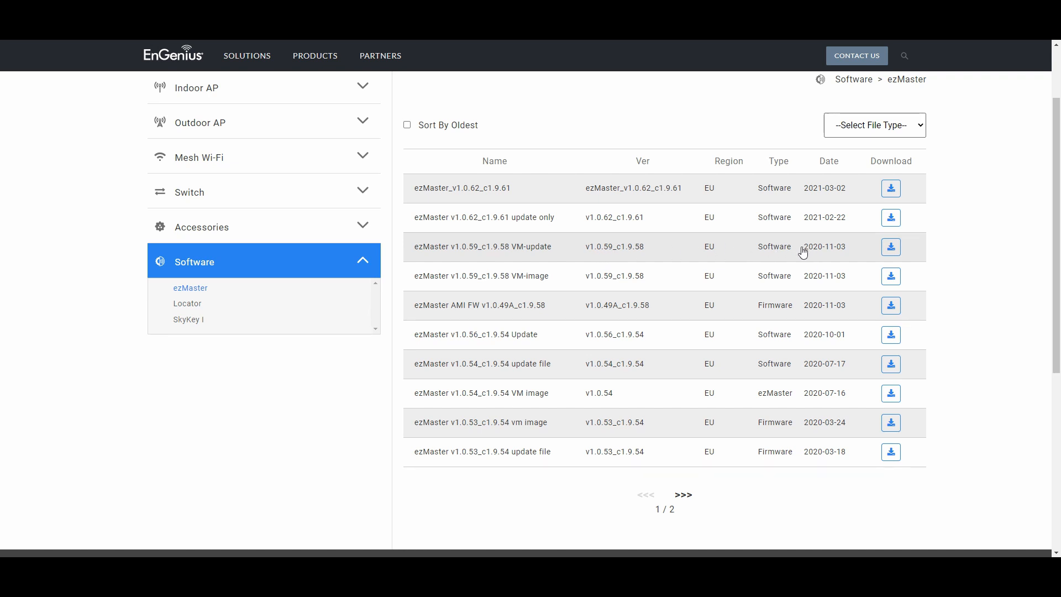
left_click_drag(851, 252, 807, 253)
left_click(850, 251)
left_click(888, 250)
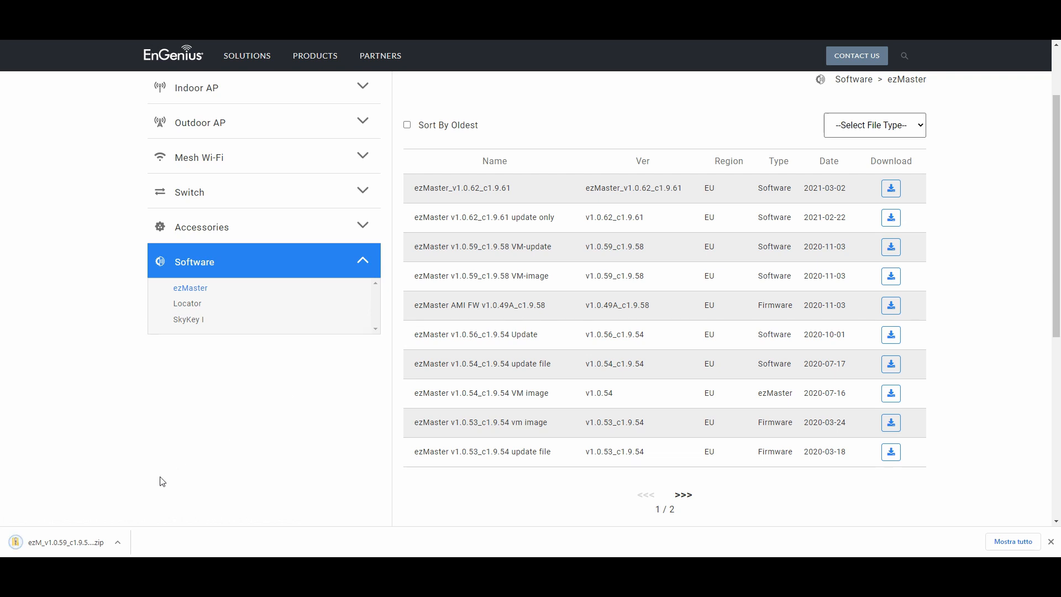
- Show the downloaded 1.0.59 update zip in its folder and extract it there with 7-Zip
left_click(118, 542)
left_click(152, 508)
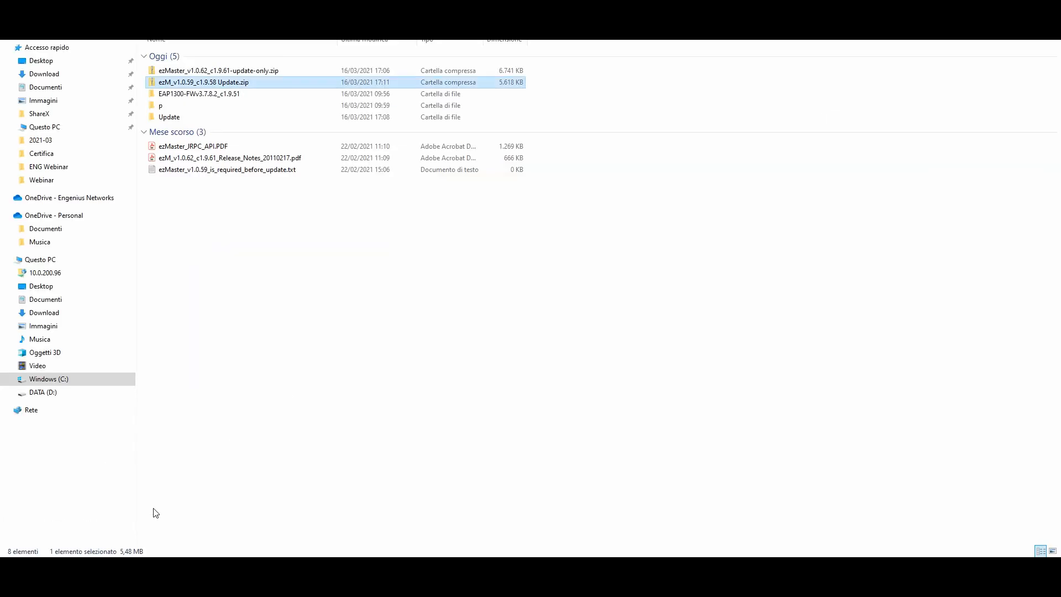
right_click(239, 83)
mouse_move(289, 171)
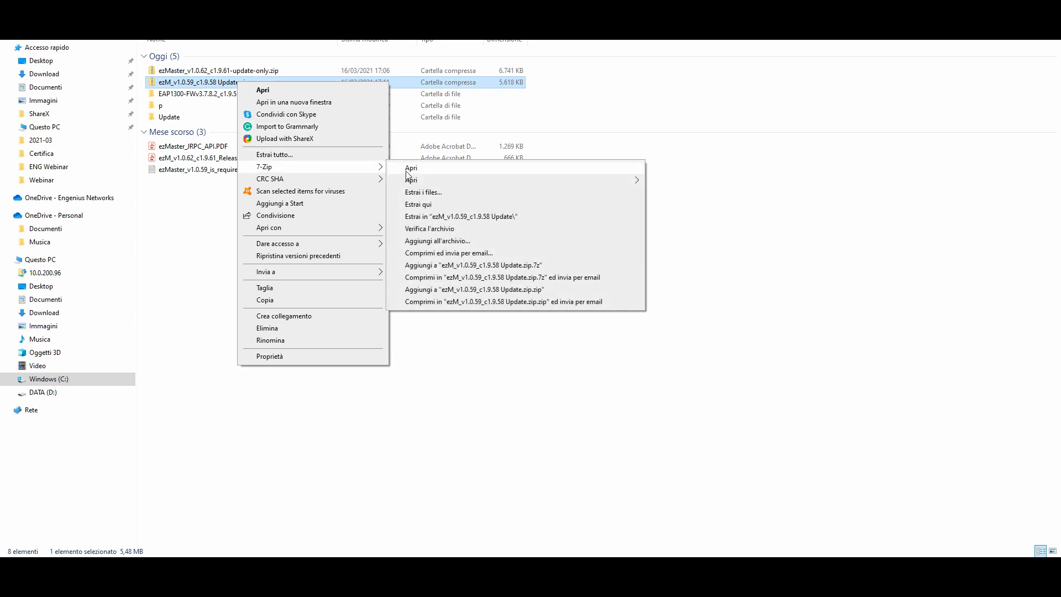
left_click(426, 208)
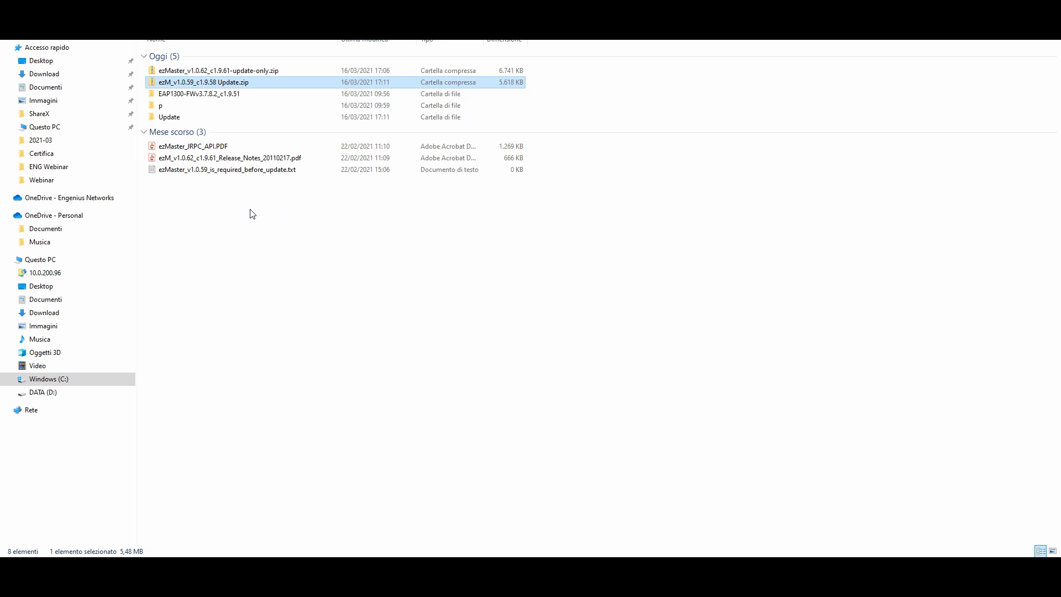
- Check the Update folder for the ezmaster_1.0.59_i386.bin and ezmaster_1.0.62_i386.bin images
double_click(173, 124)
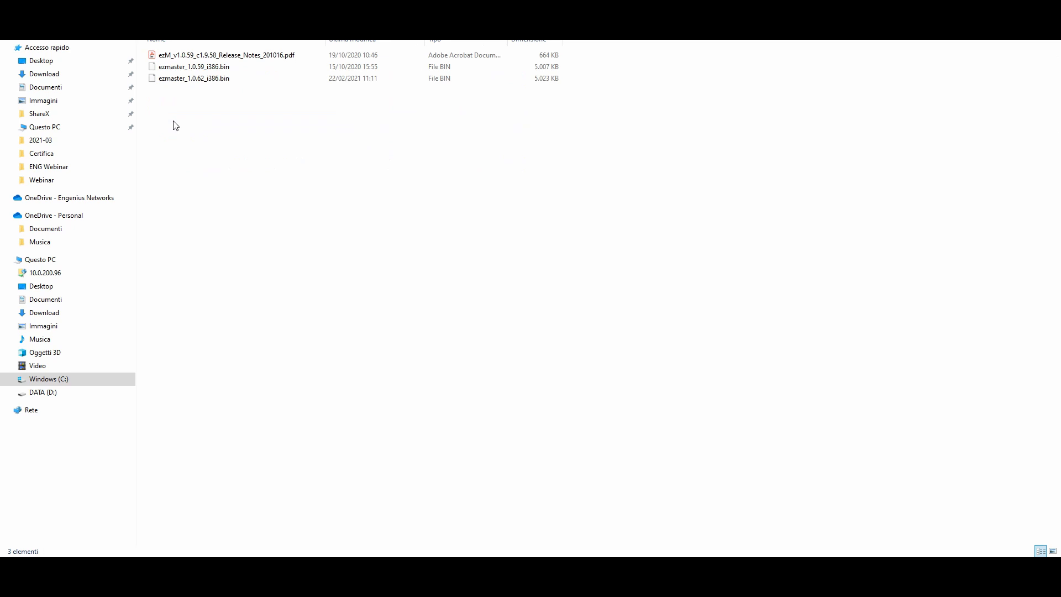
left_click(196, 68)
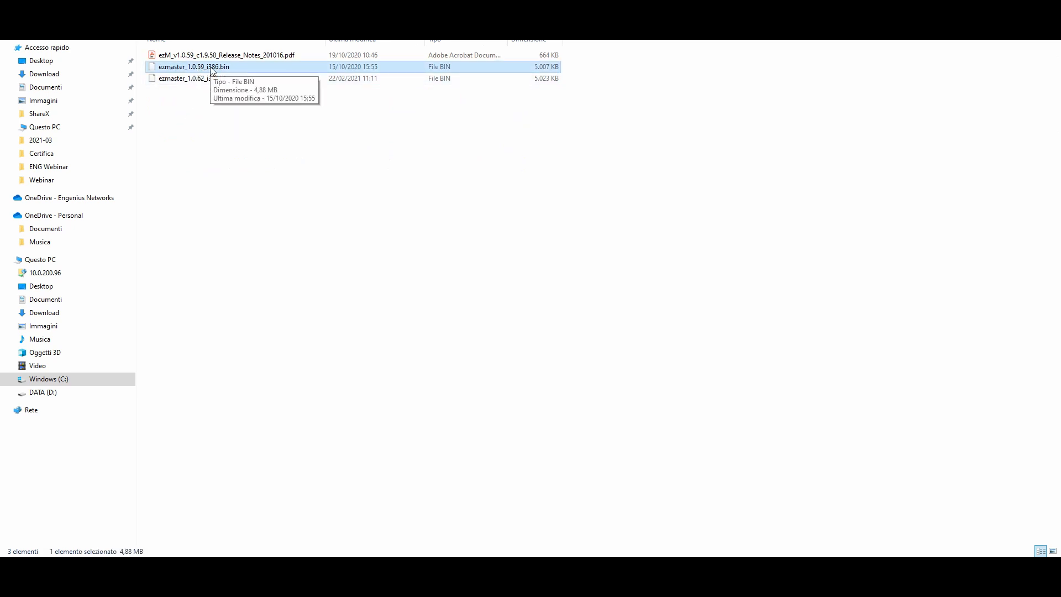
left_click(226, 79)
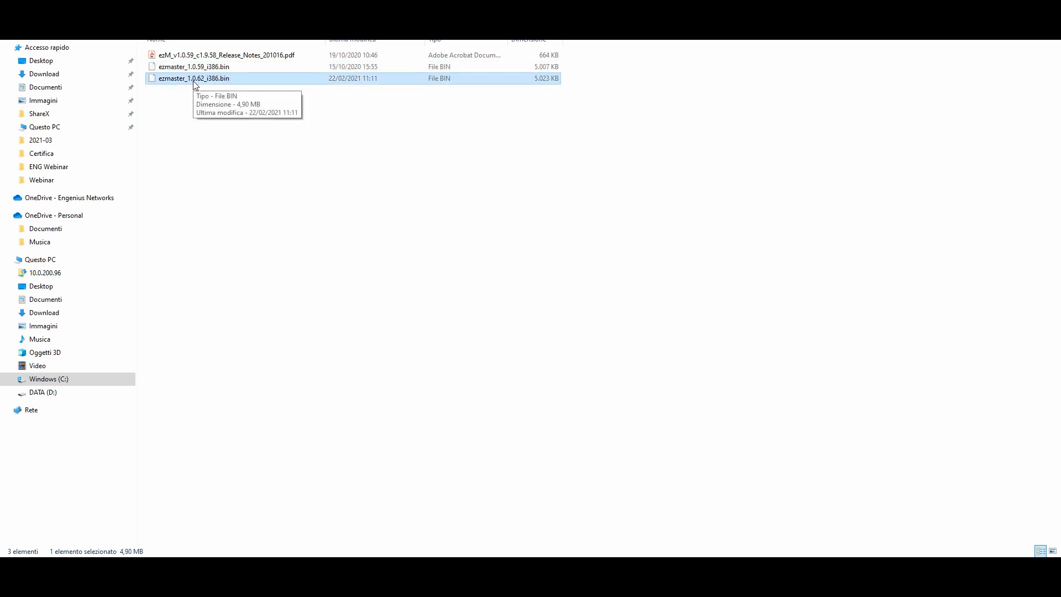
left_click(255, 184)
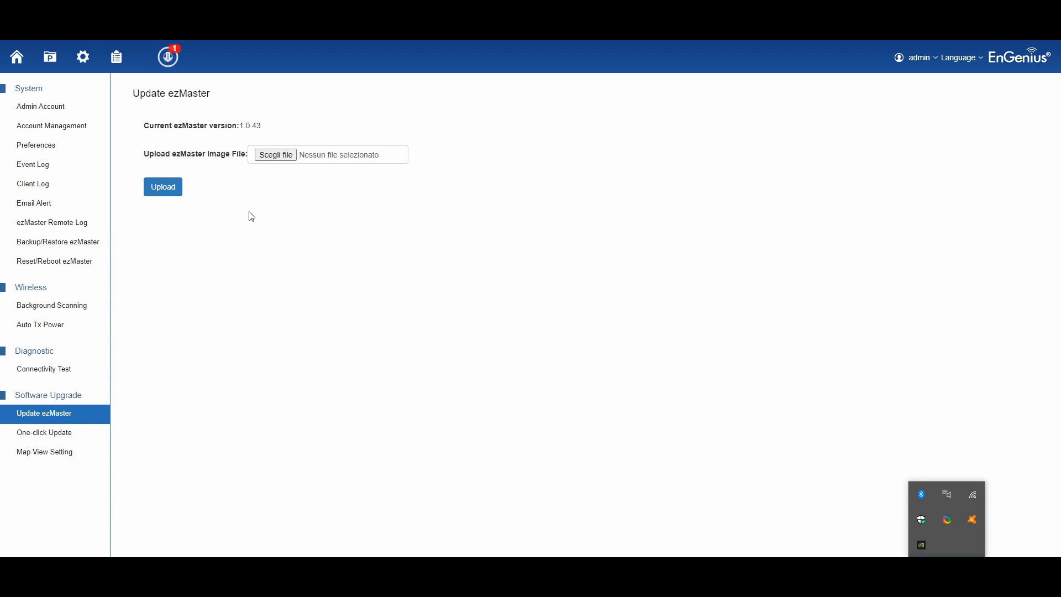
- Upload ezmaster_1.0.59_i386.bin from Download > Update and acknowledge the completed upgrade
left_click(278, 155)
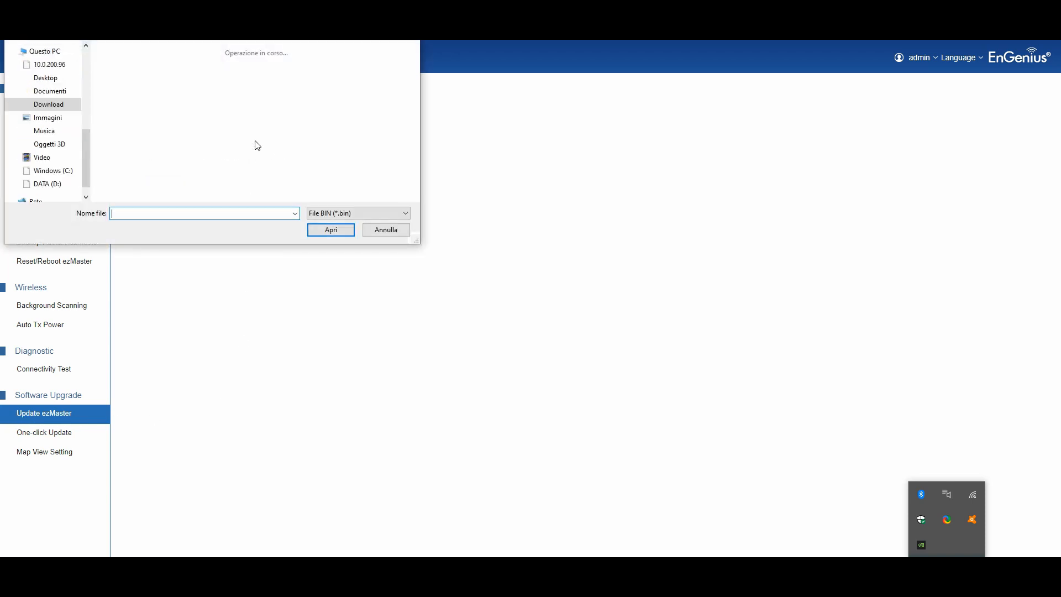
scroll(73, 107, "up", 5)
scroll(72, 107, "up", 2)
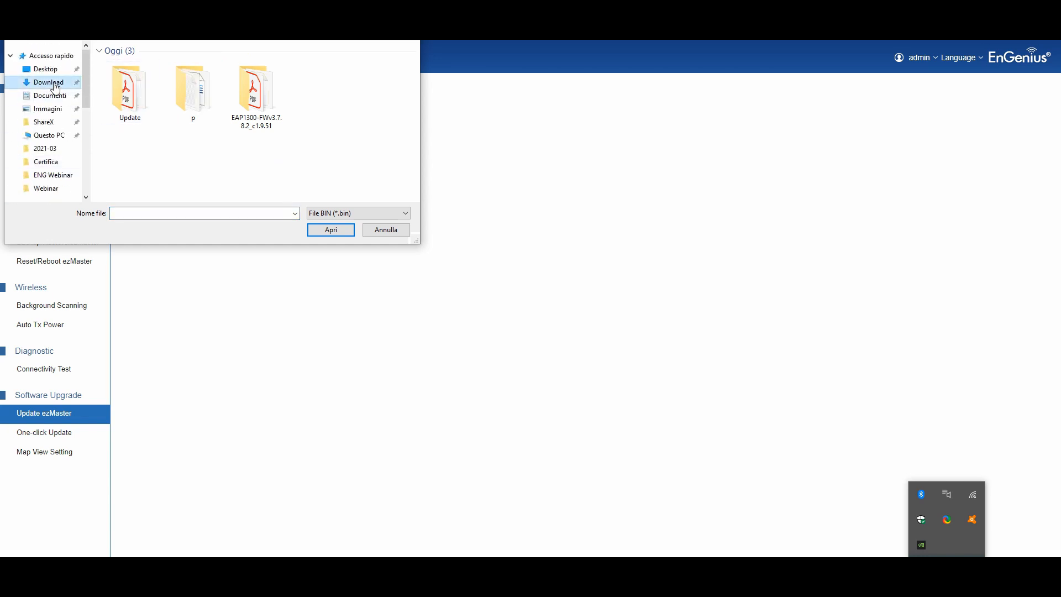
double_click(133, 101)
left_click(159, 65)
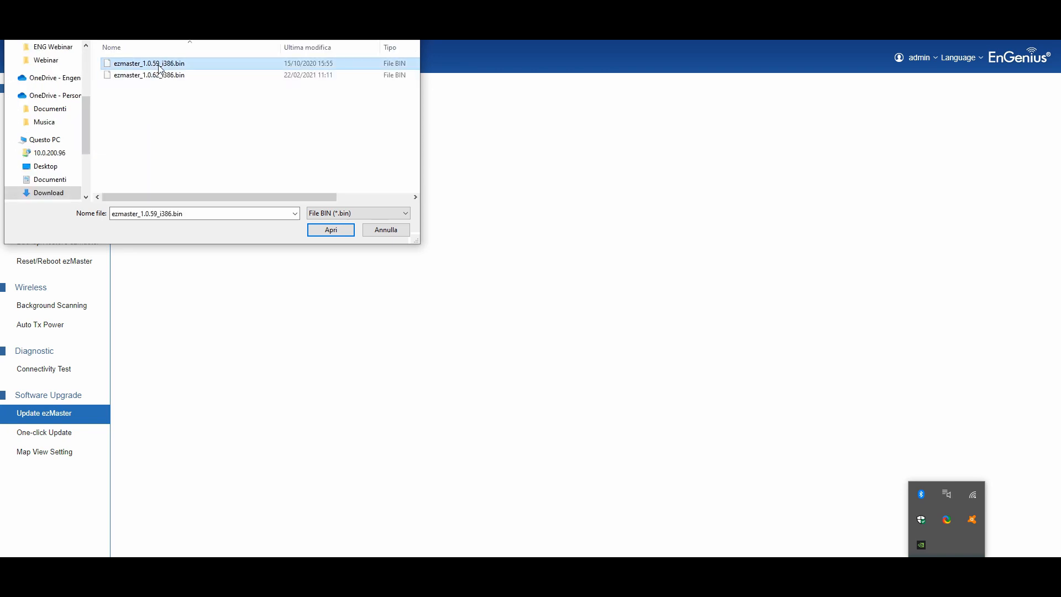
left_click(332, 231)
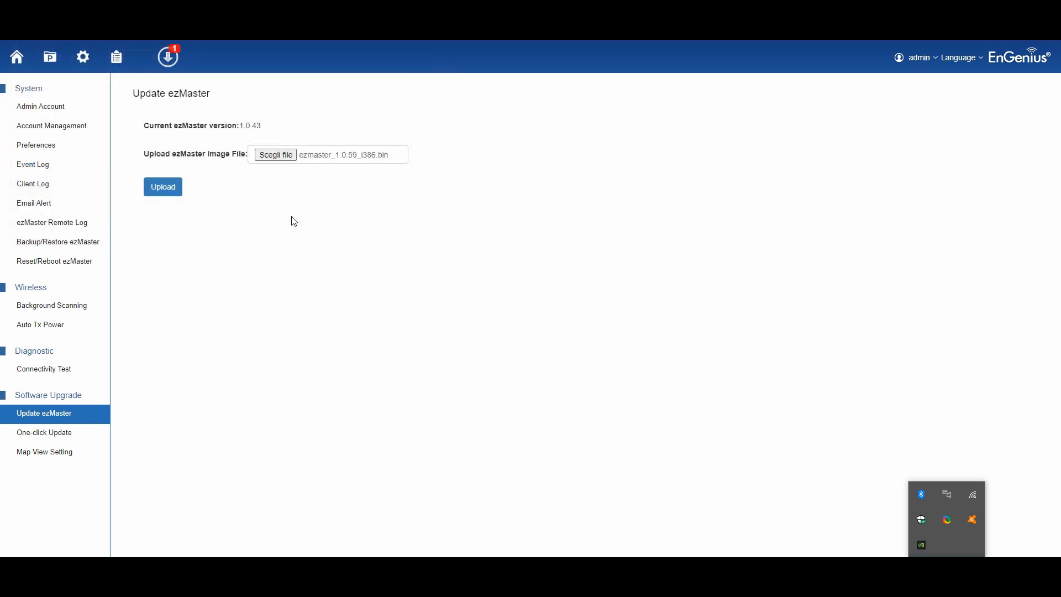
left_click(168, 188)
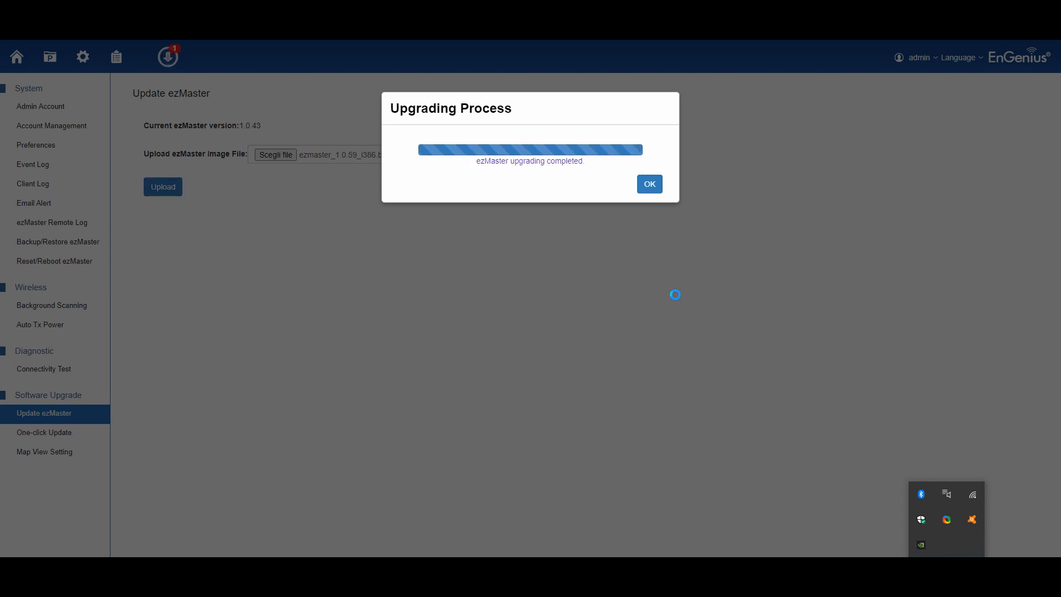
left_click(650, 184)
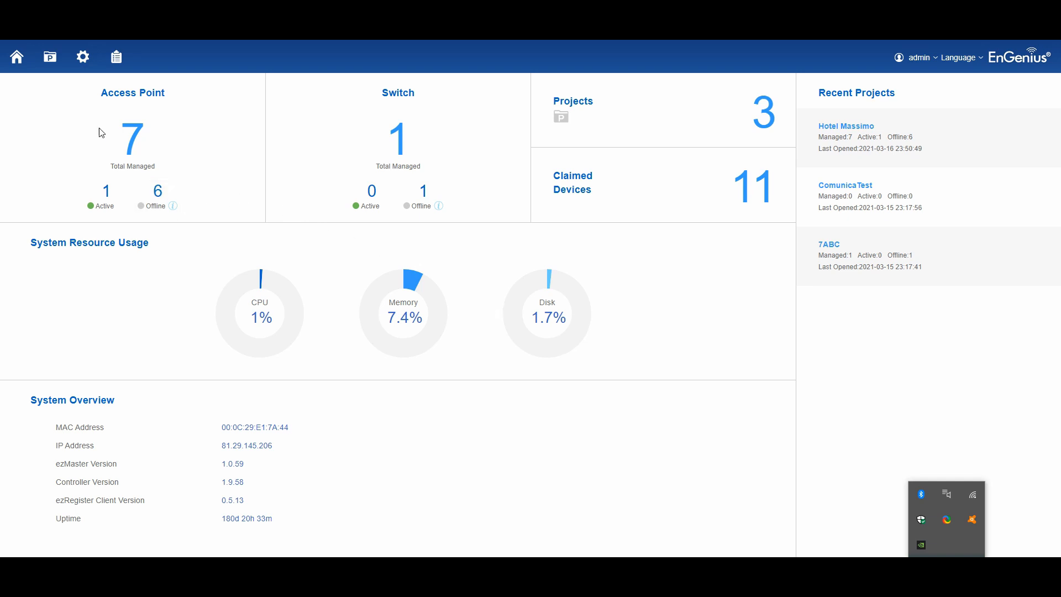
- Show the project list with 7ABC, ComunicaTest and Hotel Massimo
left_click(51, 61)
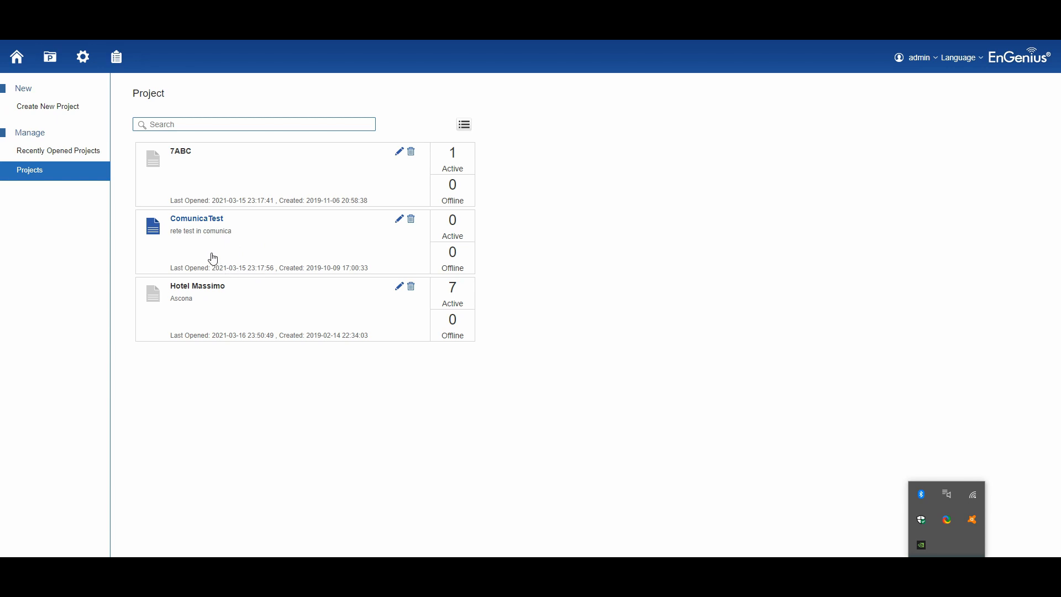
- Review the Hotel Massimo access point table, then return to the home dashboard
left_click(222, 317)
left_click(189, 308)
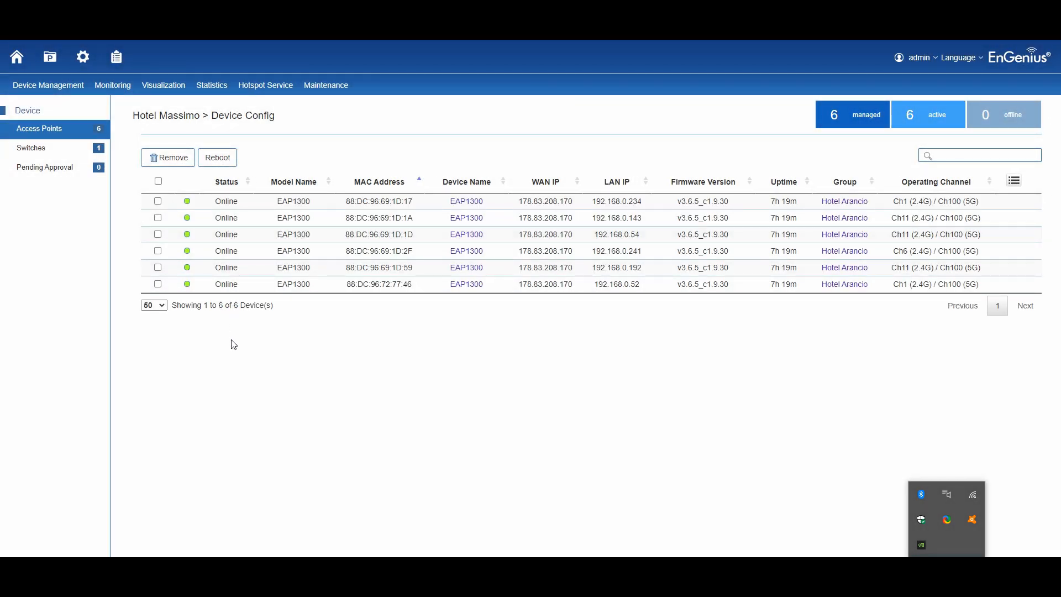
left_click(17, 56)
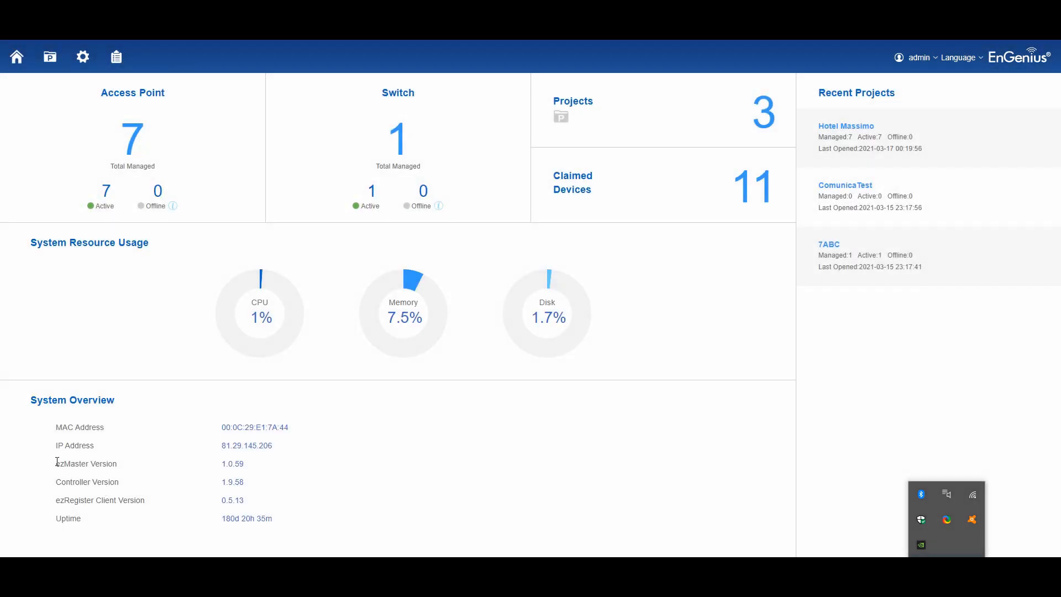
- Highlight ezMaster version 1.0.59 on the dashboard, then go to Global Settings' Update ezMaster page
left_click_drag(55, 464, 263, 465)
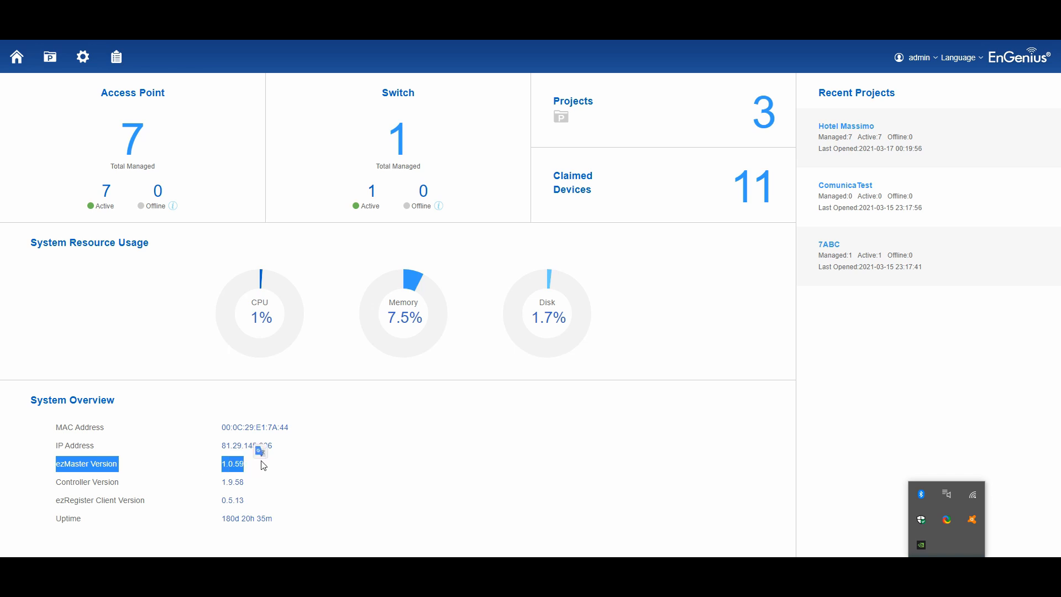
left_click(263, 479)
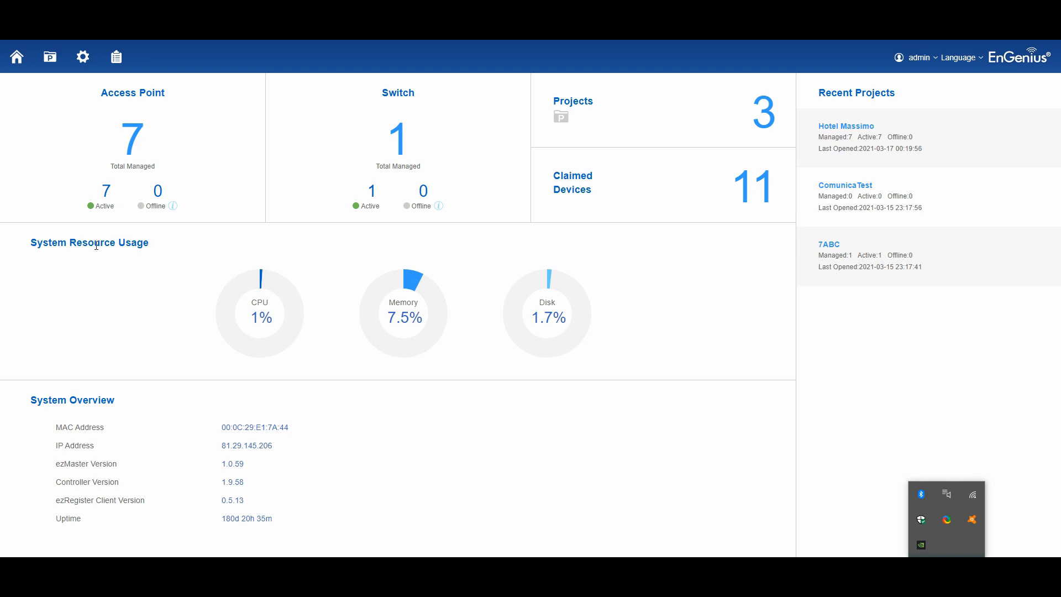
left_click(83, 57)
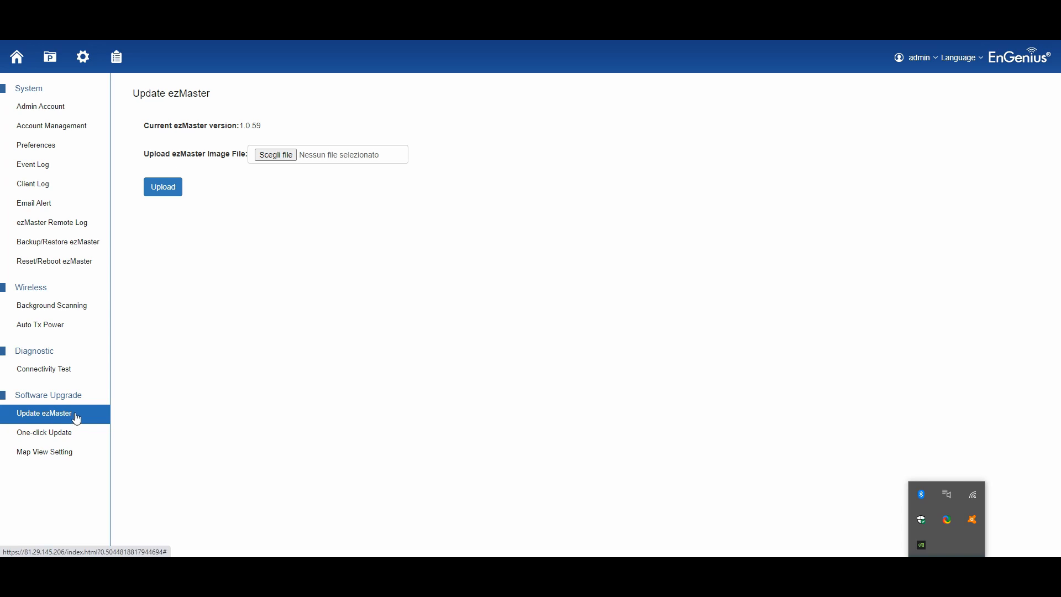
- Select ezmaster_1.0.62_i386.bin and start uploading it to upgrade the controller
left_click(276, 157)
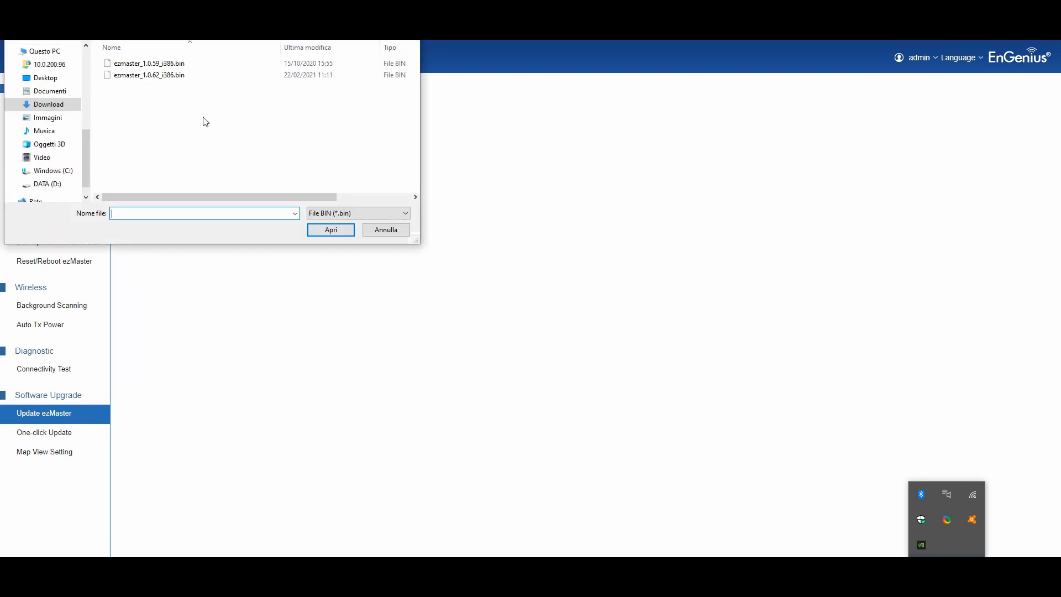
left_click(152, 76)
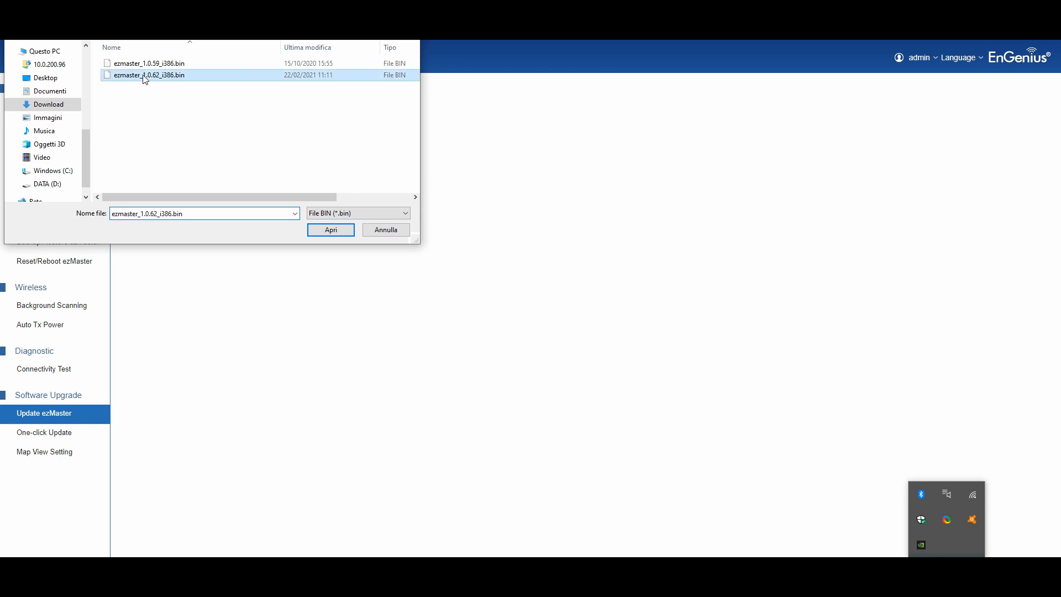
left_click(327, 232)
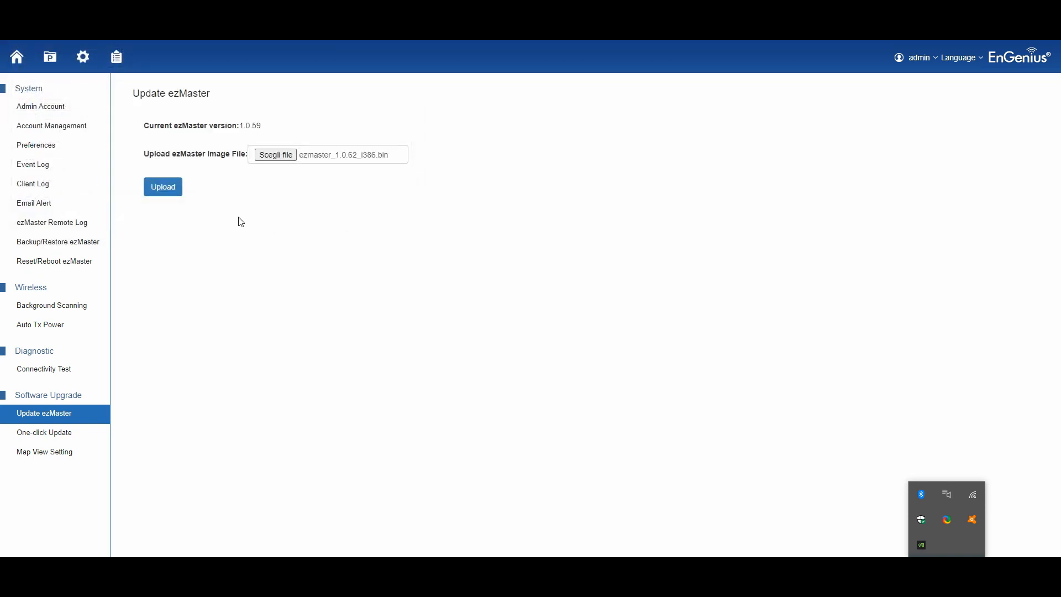
left_click(166, 187)
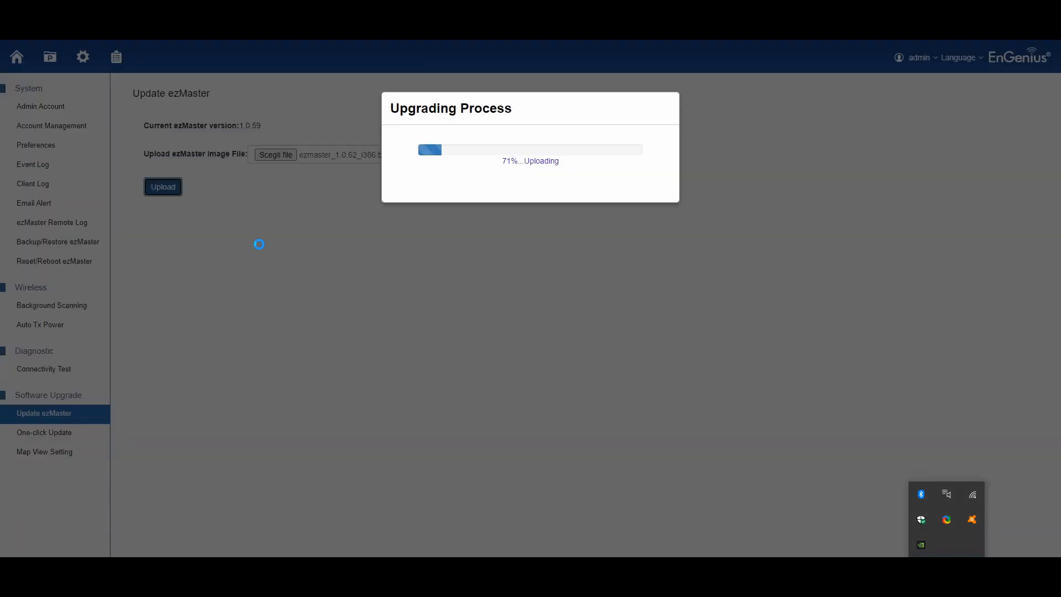